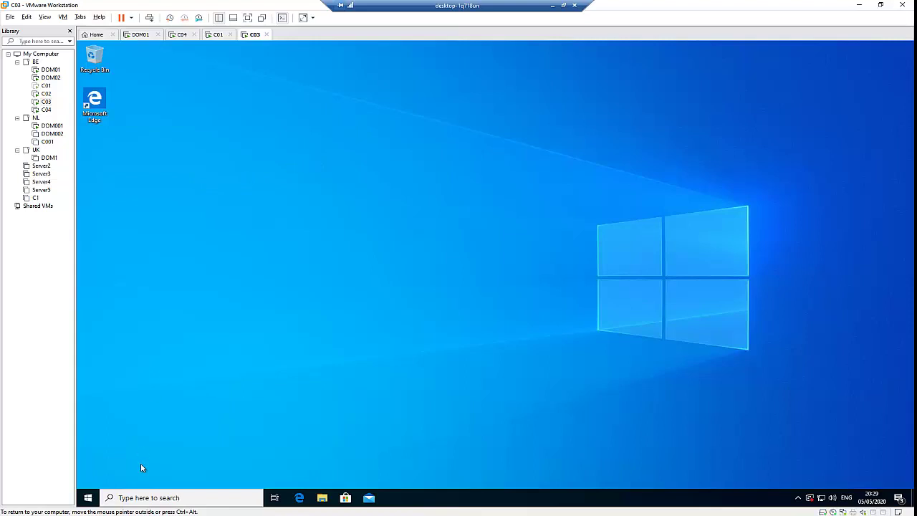
Open Command Prompt from Start search and run ipconfig to check C03's IP configuration.
{"action": "left_click", "coordinate": [87, 497]}
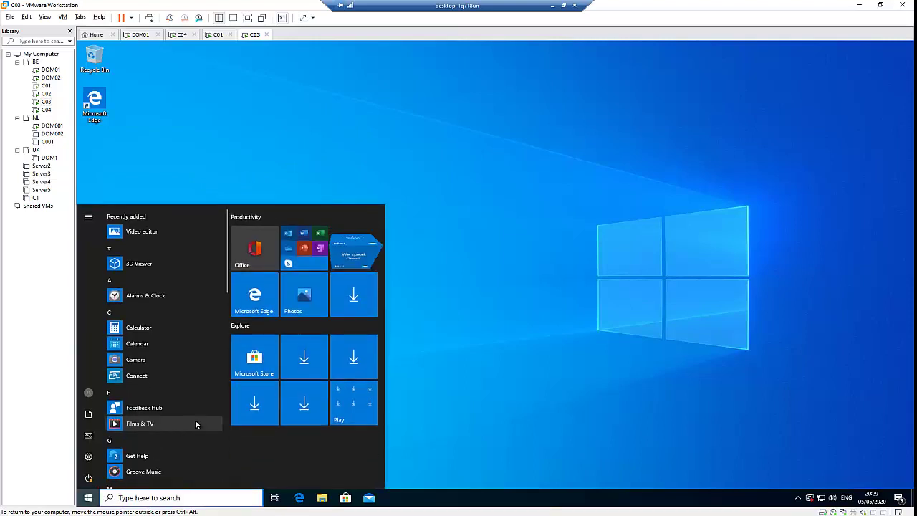
{"action": "type", "text": "cmd"}
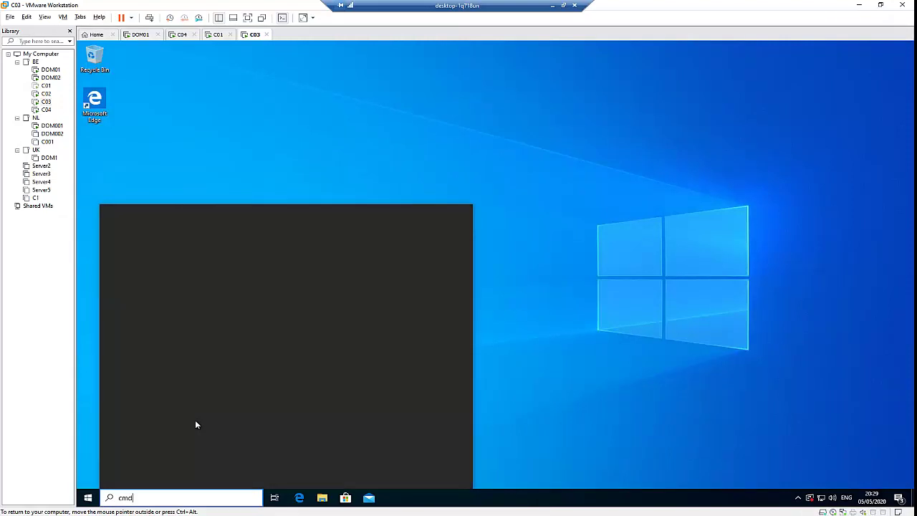
{"action": "key", "text": "Return"}
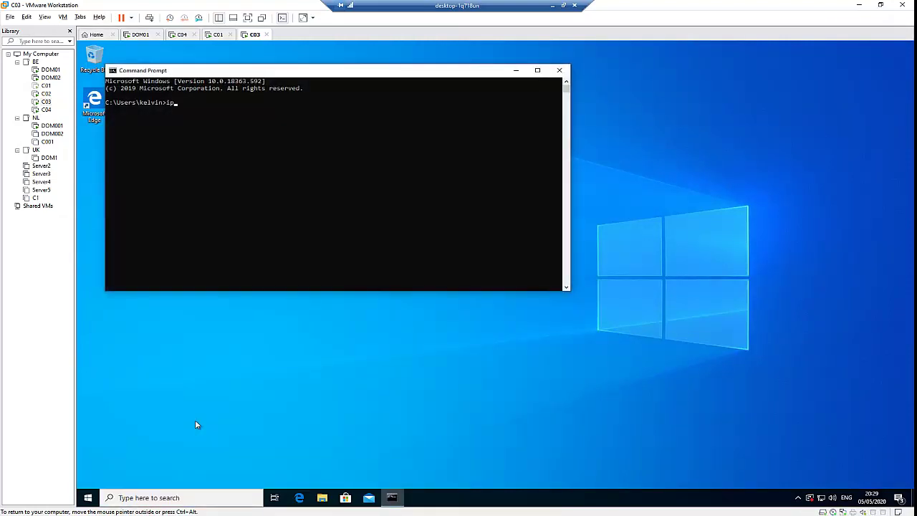
{"action": "key", "text": "Return"}
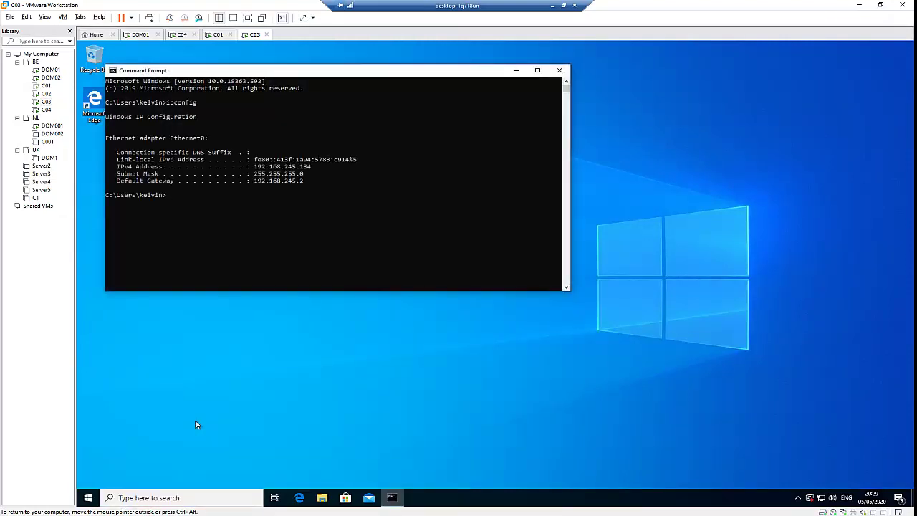
Clear the screen and ping DOM01 at 192.168.245.130, then by name dom01.
{"action": "type", "text": "cls"}
{"action": "key", "text": "Return"}
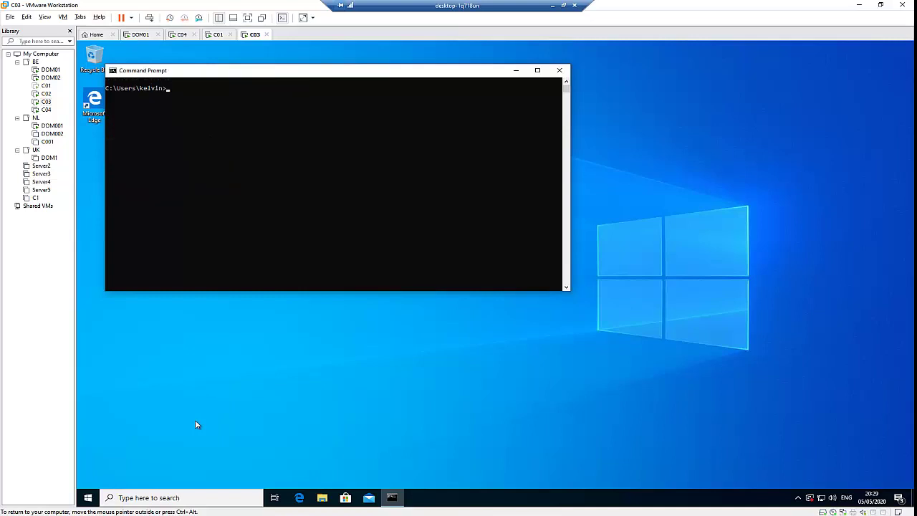
{"action": "type", "text": "ping 192.168.245.130"}
{"action": "key", "text": "Return"}
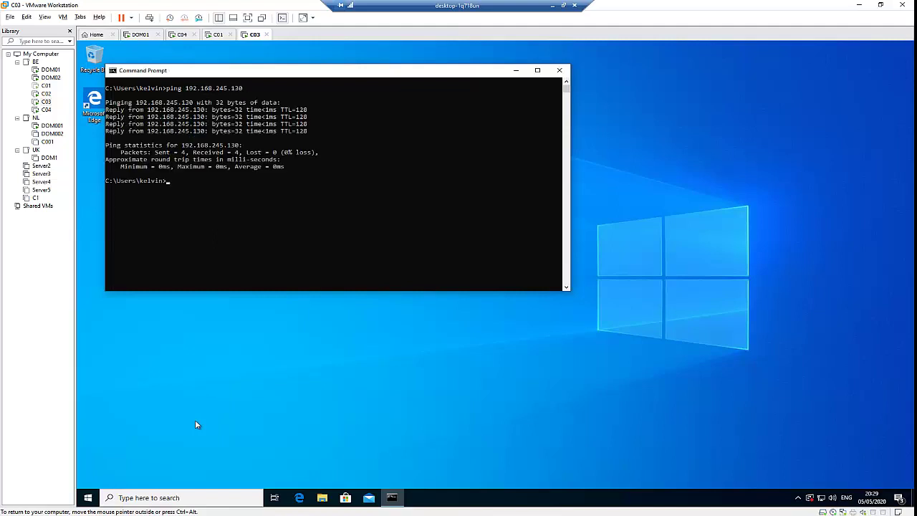
{"action": "type", "text": "ping dom01"}
{"action": "key", "text": "Return"}
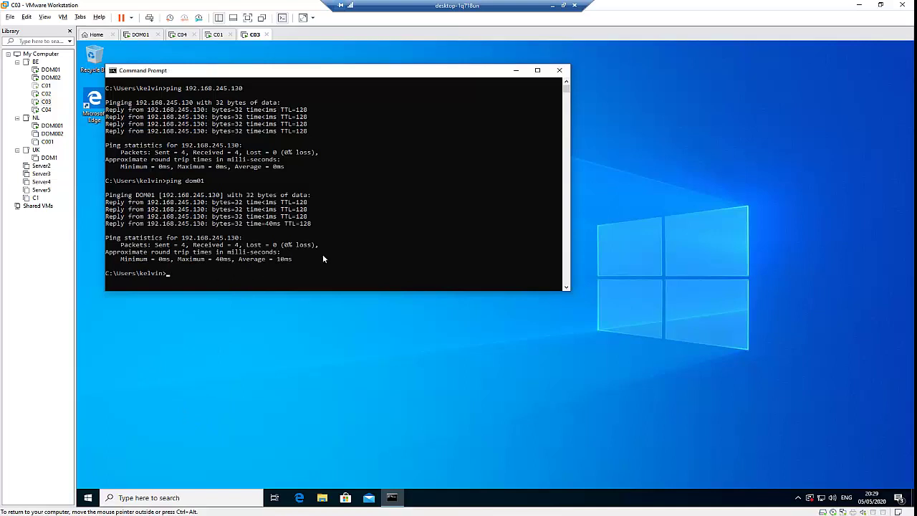
Close Command Prompt and reach System Properties via Start's System page and System info.
{"action": "left_click", "coordinate": [560, 70]}
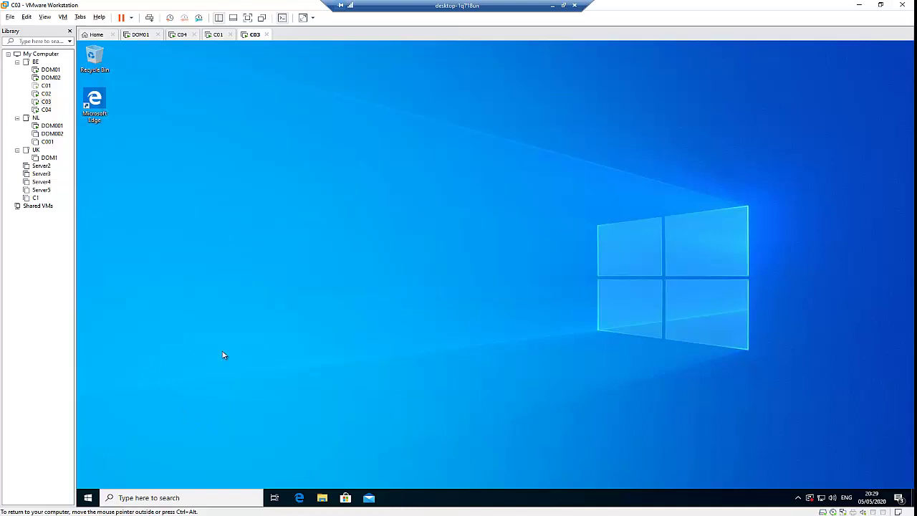
{"action": "right_click", "coordinate": [89, 499]}
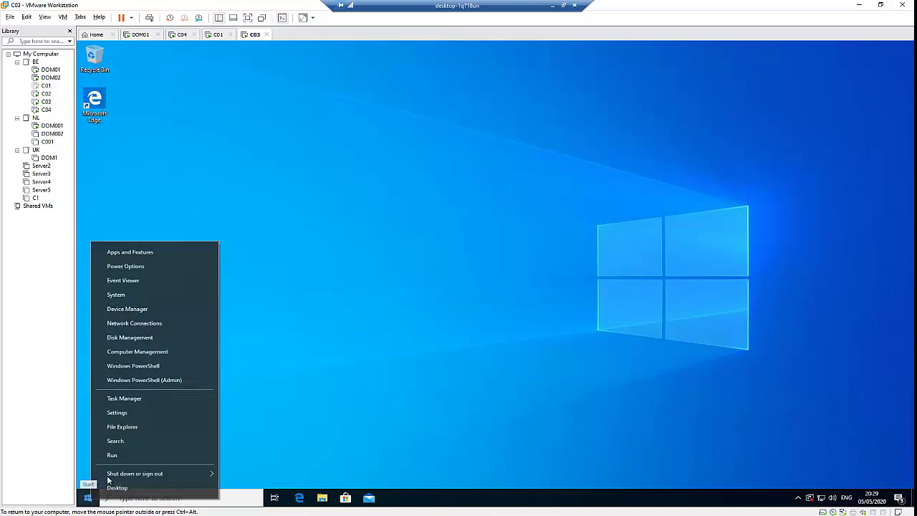
{"action": "left_click", "coordinate": [136, 294]}
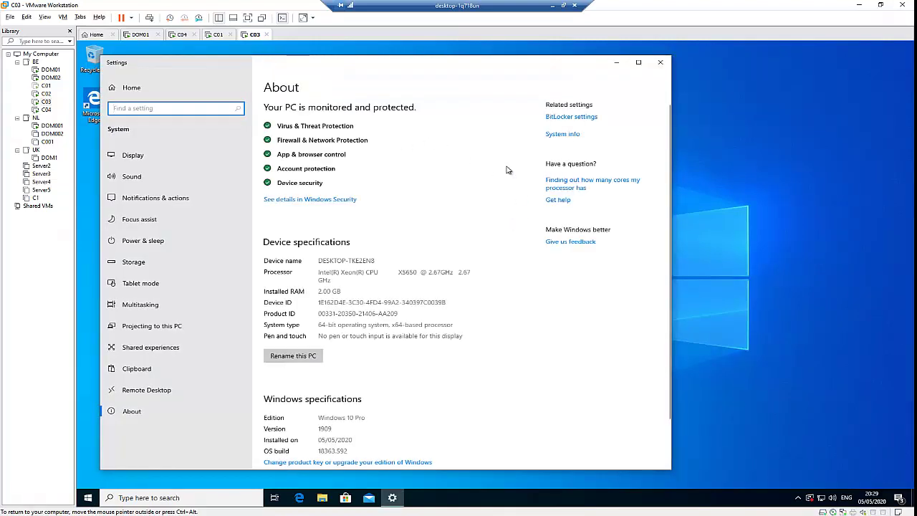
{"action": "left_click", "coordinate": [563, 138]}
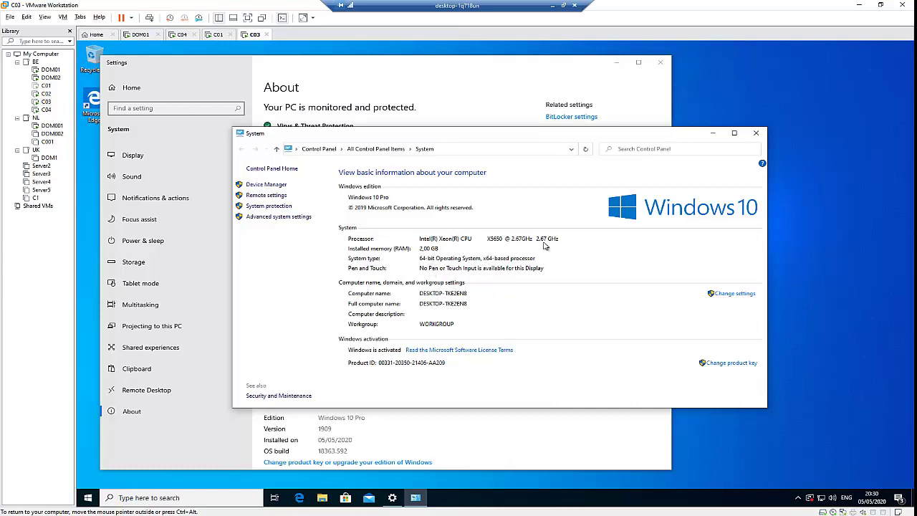
{"action": "left_click", "coordinate": [731, 293]}
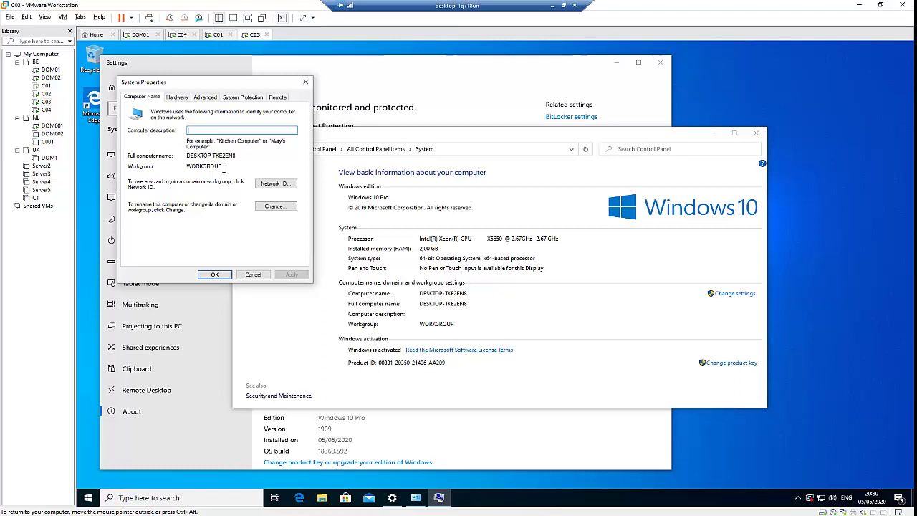
Choose Domain membership, replace the computer name with C03, enter priveictles.be and confirm.
{"action": "left_click", "coordinate": [273, 208]}
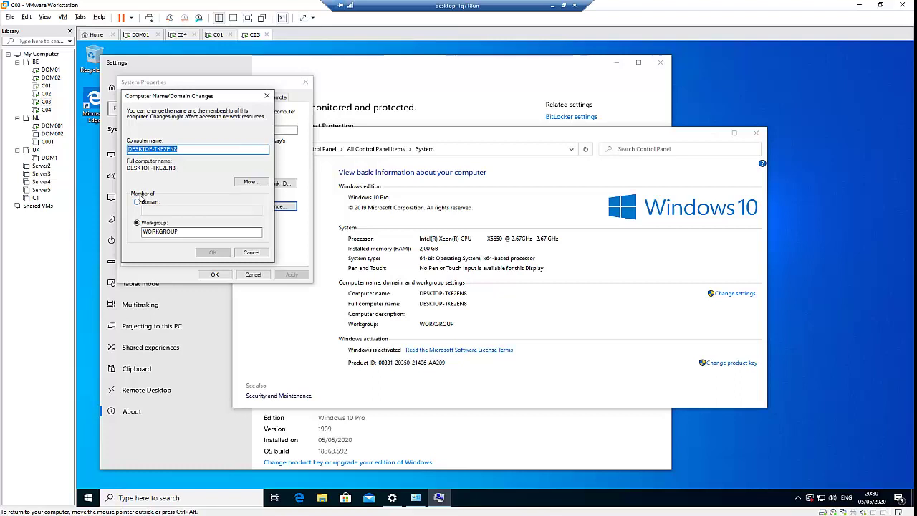
{"action": "left_click", "coordinate": [139, 202]}
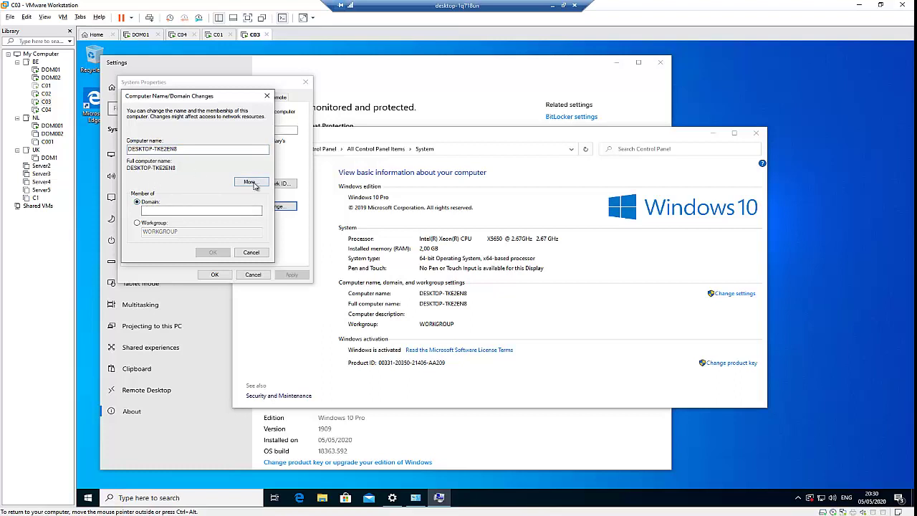
{"action": "left_click", "coordinate": [252, 183]}
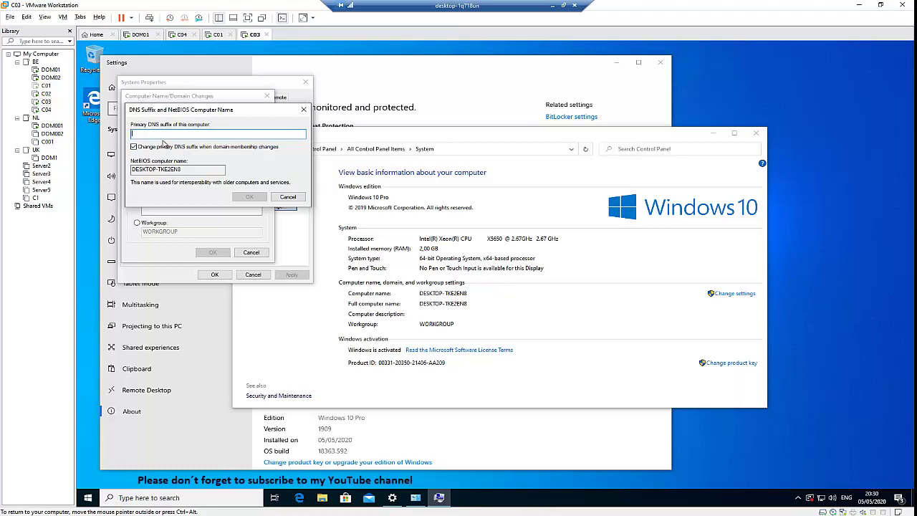
{"action": "left_click", "coordinate": [281, 195]}
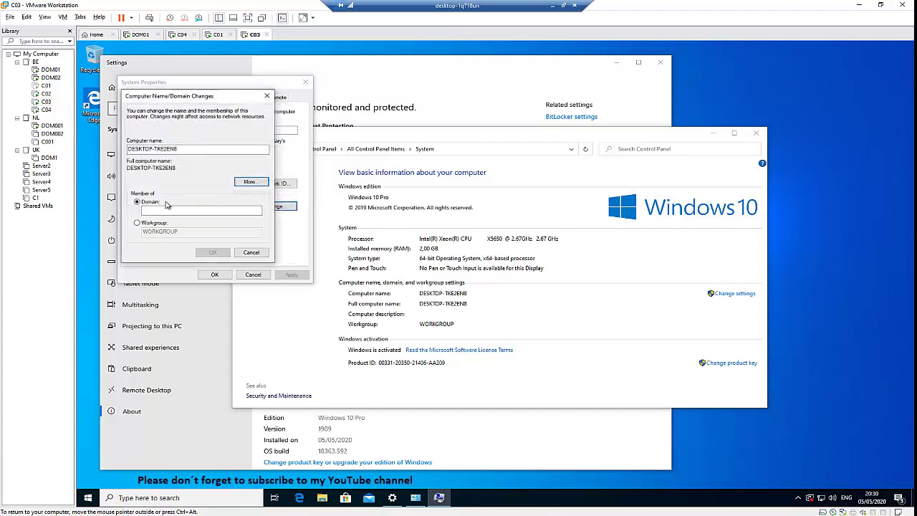
{"action": "double_click", "coordinate": [192, 150]}
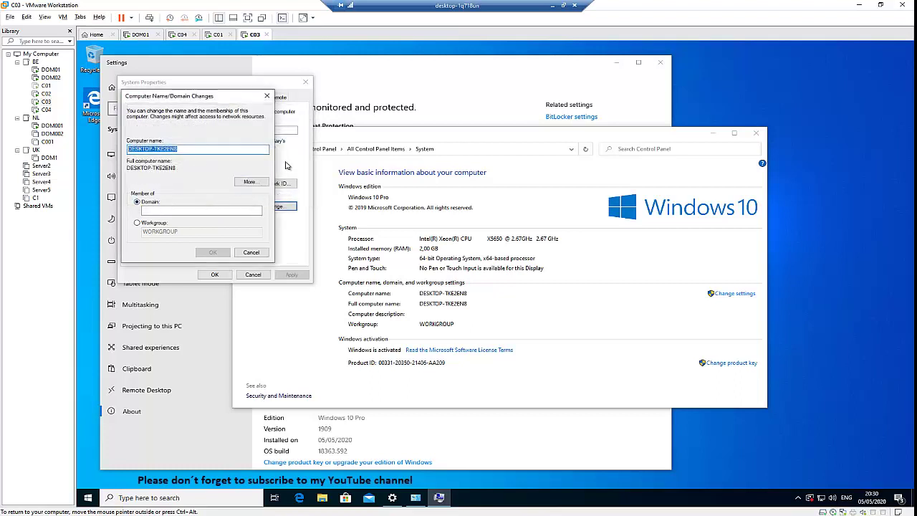
{"action": "type", "text": "C03"}
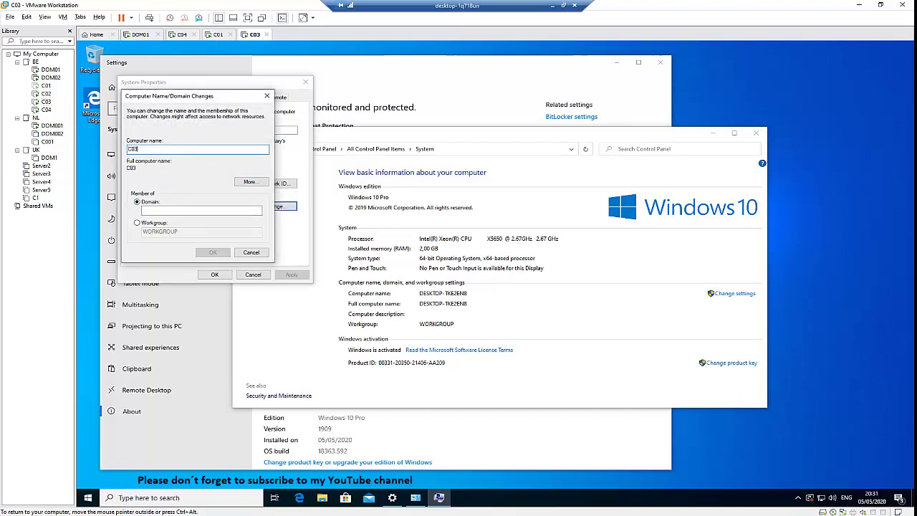
{"action": "left_click", "coordinate": [257, 210]}
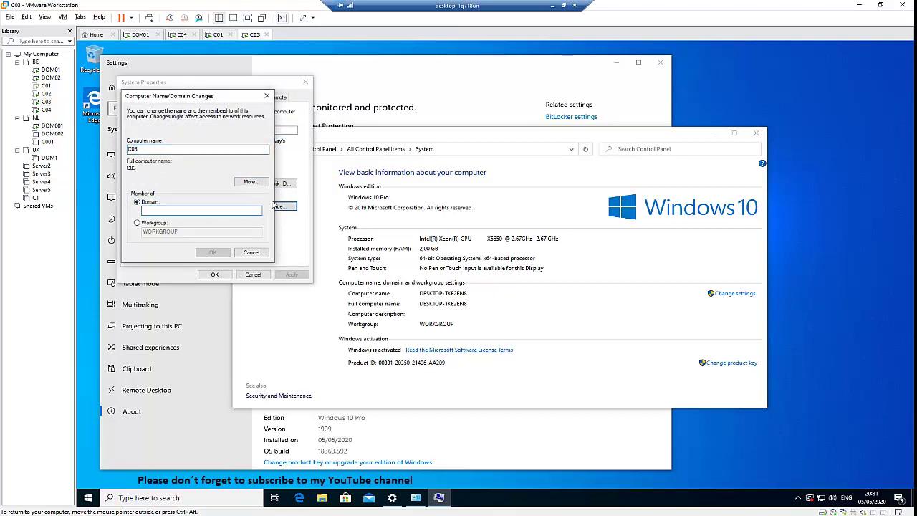
{"action": "type", "text": "pr"}
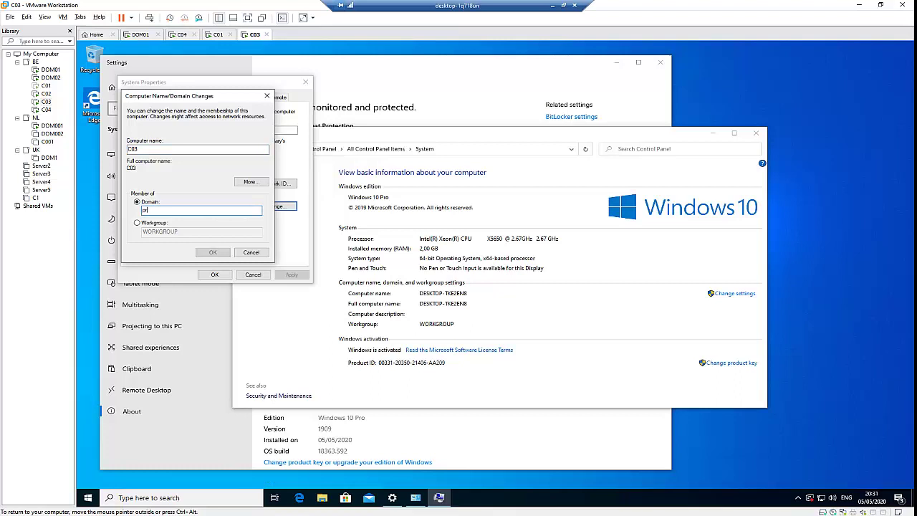
{"action": "type", "text": "iveidles.be"}
{"action": "left_click", "coordinate": [219, 252]}
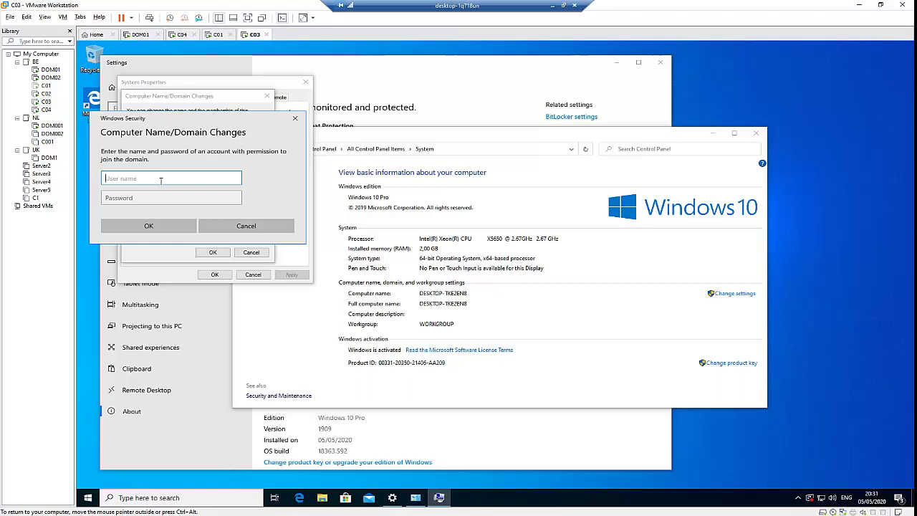
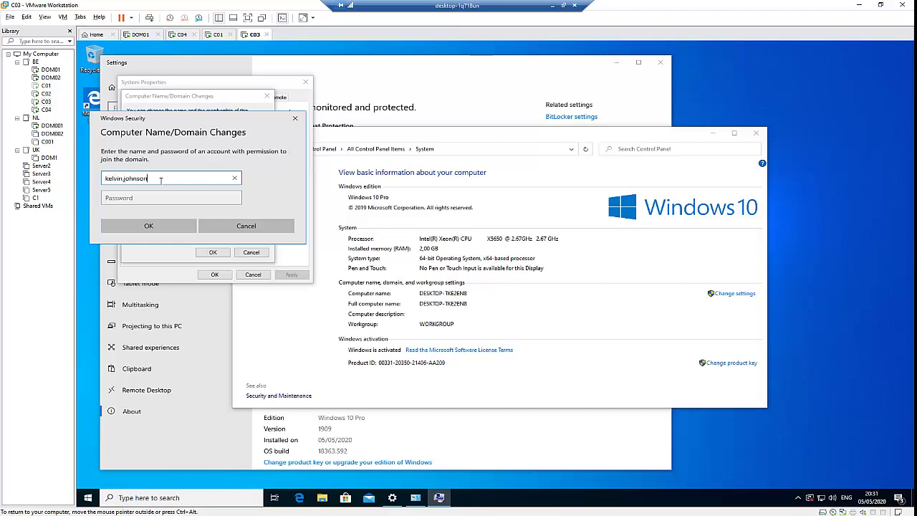
Enter the domain account's user name and password in the Windows Security prompt and submit.
{"action": "key", "text": "Tab"}
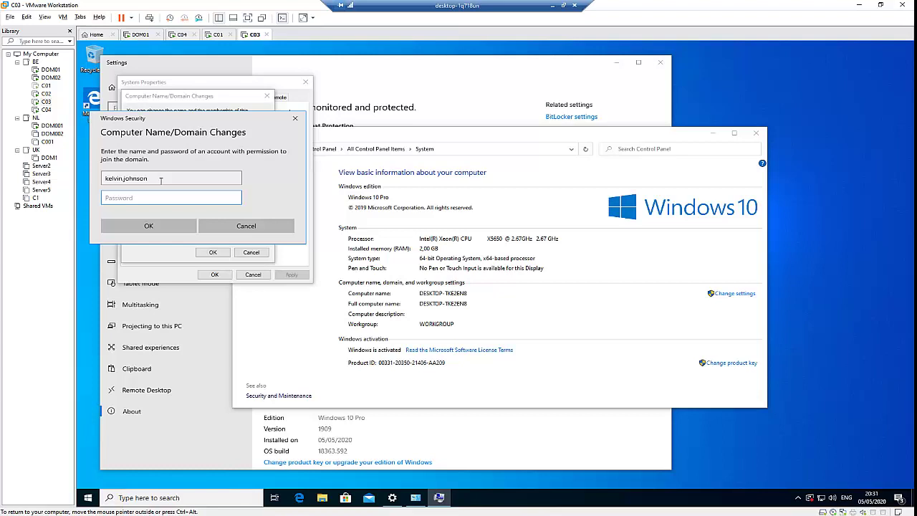
{"action": "type", "text": "•••••••••"}
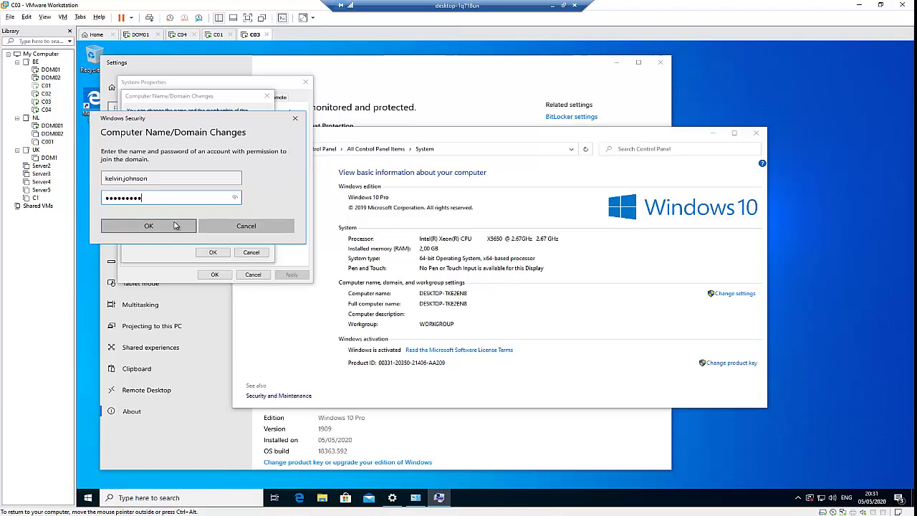
{"action": "left_click", "coordinate": [176, 227]}
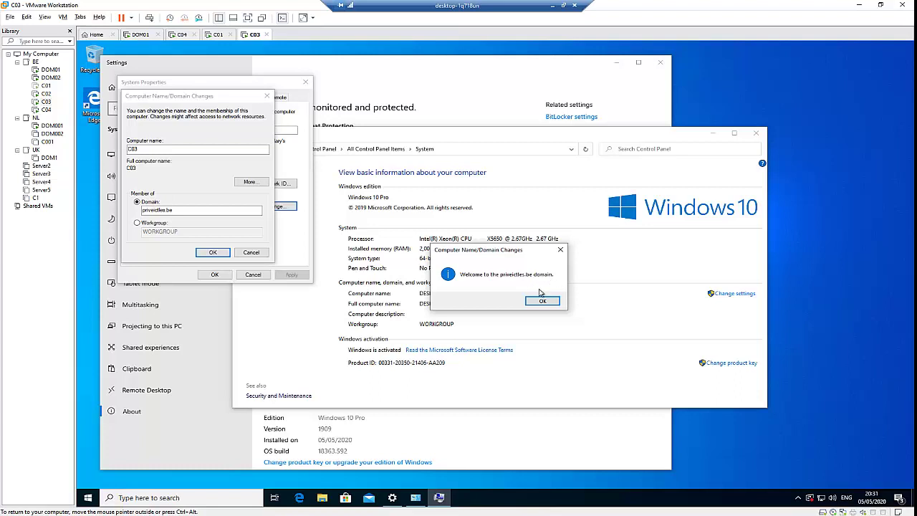
Acknowledge the welcome and restart notices, close System Properties and choose Restart Now.
{"action": "left_click", "coordinate": [544, 302]}
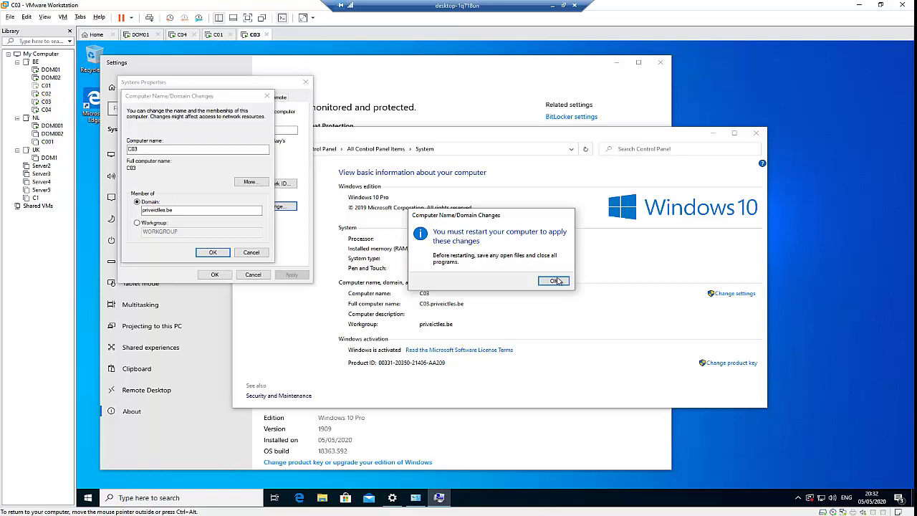
{"action": "left_click", "coordinate": [554, 281]}
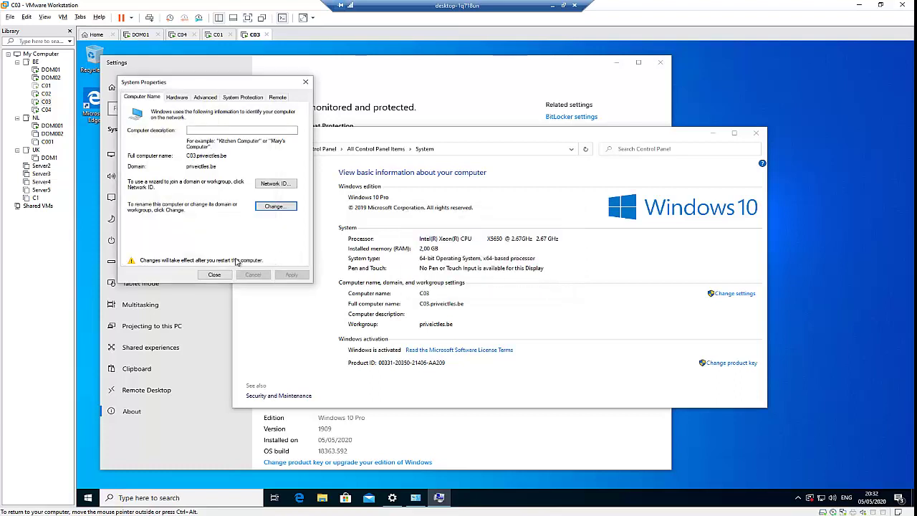
{"action": "left_click", "coordinate": [214, 274]}
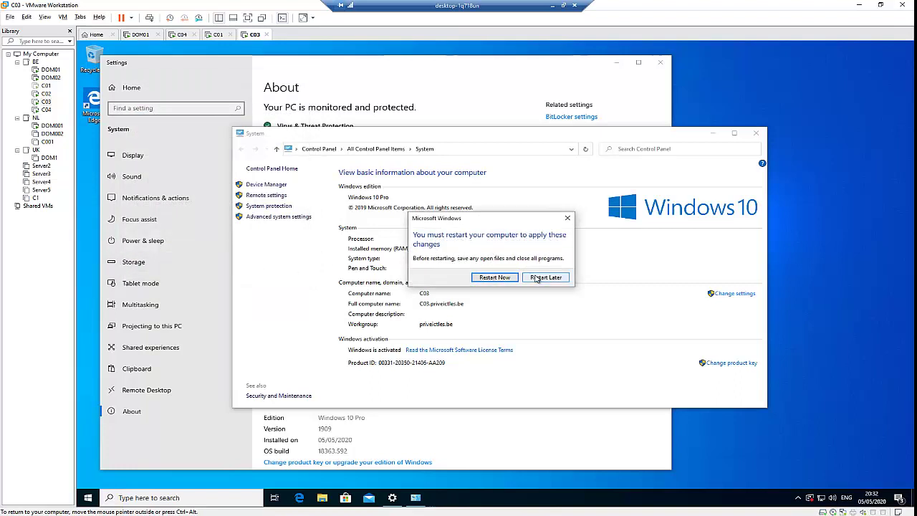
{"action": "left_click", "coordinate": [484, 280]}
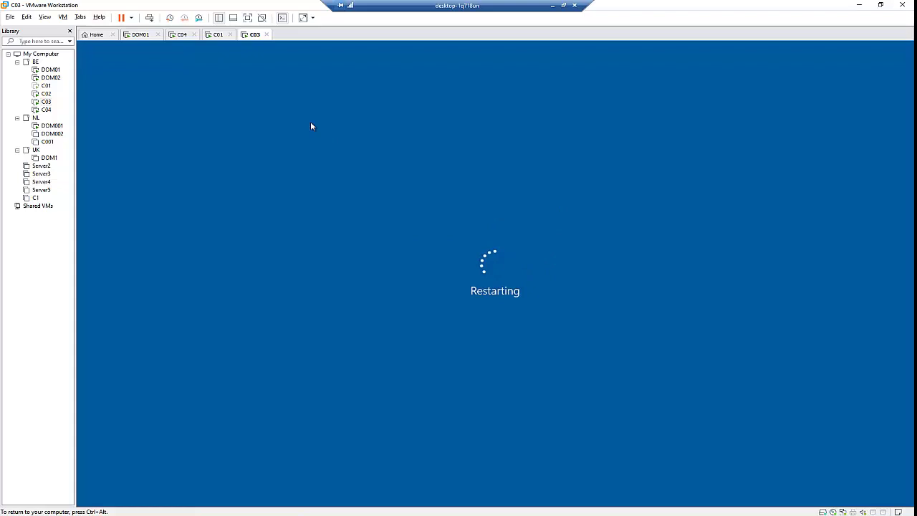
On DOM01, open Active Directory Users and Computers and refresh the Computers container showing C03.
{"action": "left_click", "coordinate": [141, 36]}
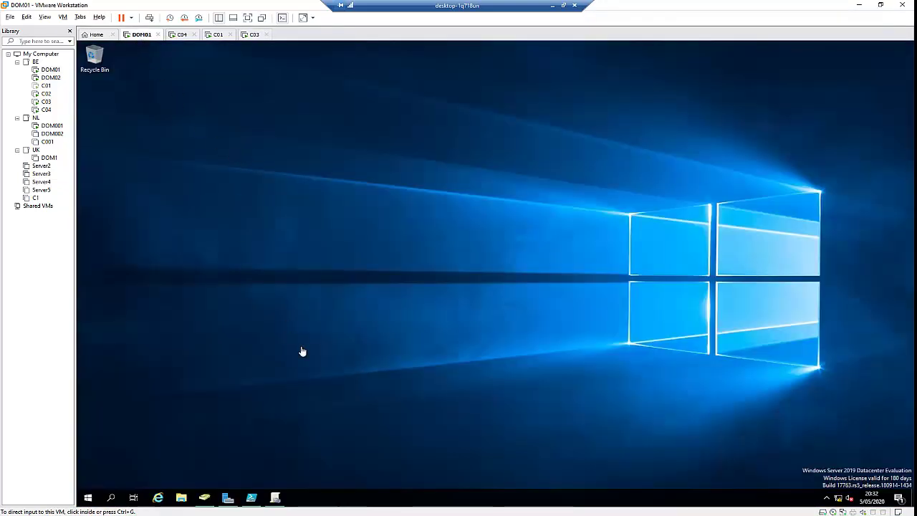
{"action": "left_click", "coordinate": [205, 499]}
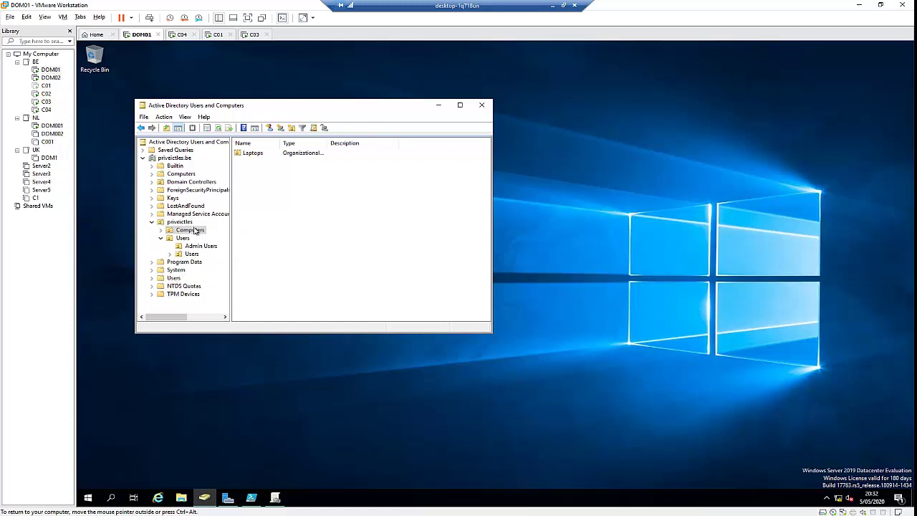
{"action": "left_click", "coordinate": [175, 174]}
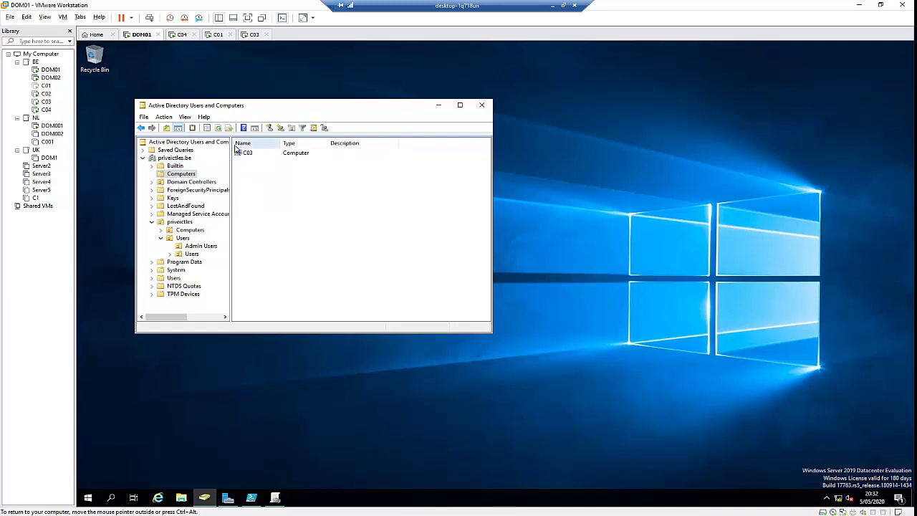
{"action": "left_click", "coordinate": [218, 127]}
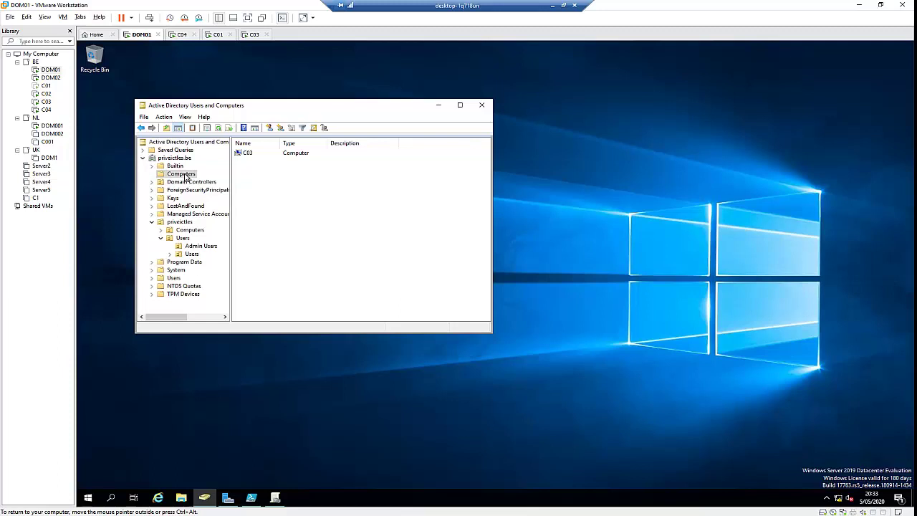
{"action": "double_click", "coordinate": [247, 153]}
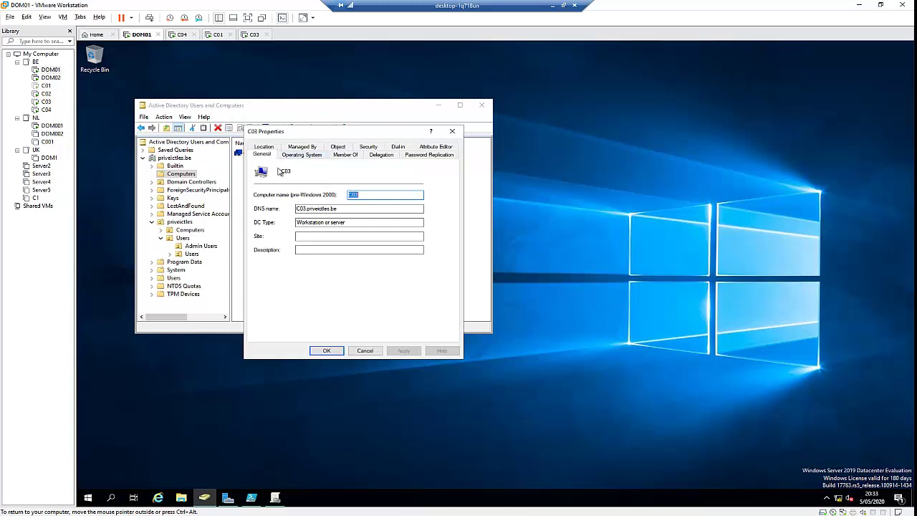
{"action": "left_click", "coordinate": [302, 155]}
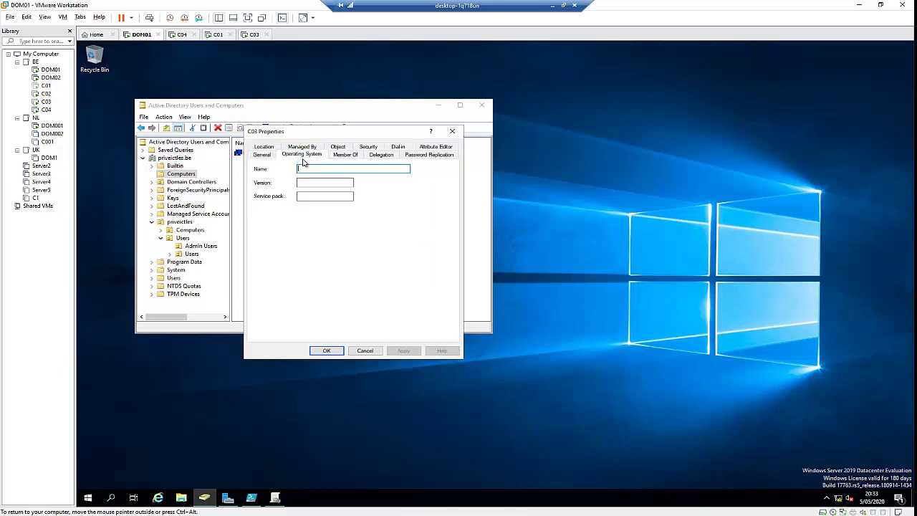
{"action": "left_click", "coordinate": [270, 156]}
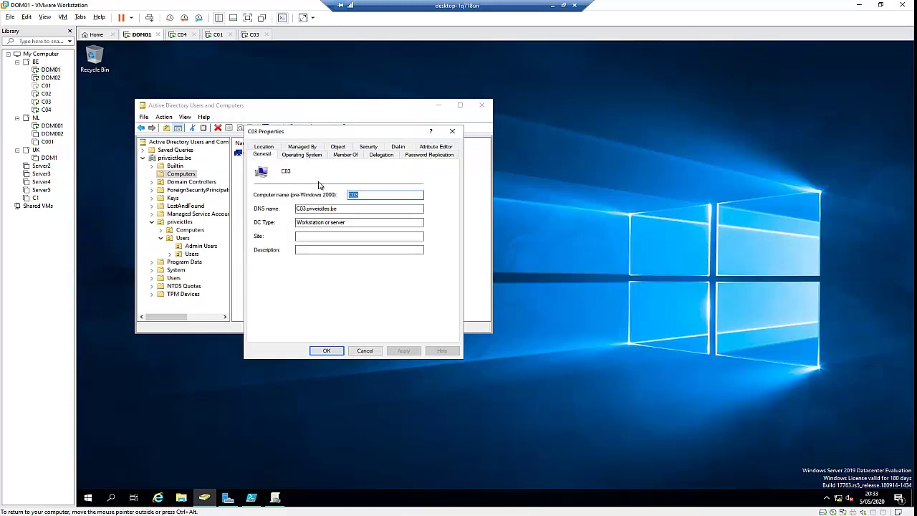
{"action": "left_click", "coordinate": [306, 157]}
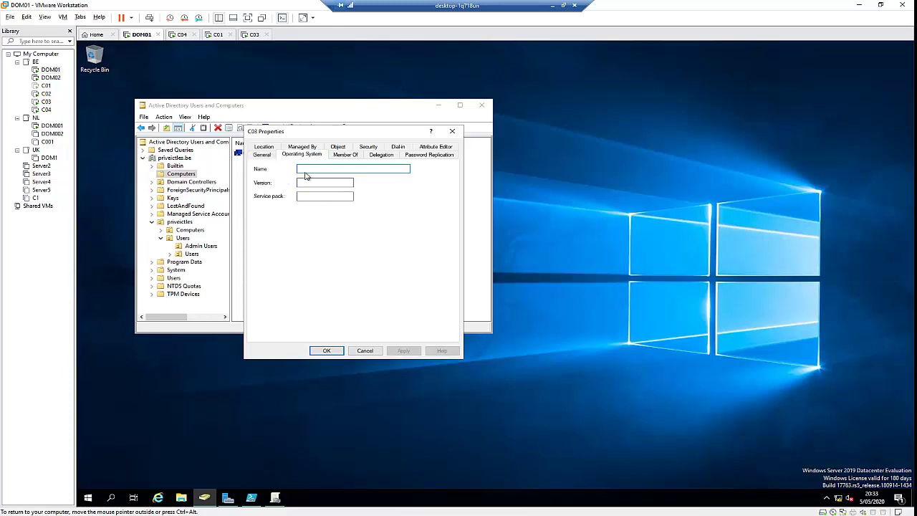
{"action": "left_click", "coordinate": [344, 155]}
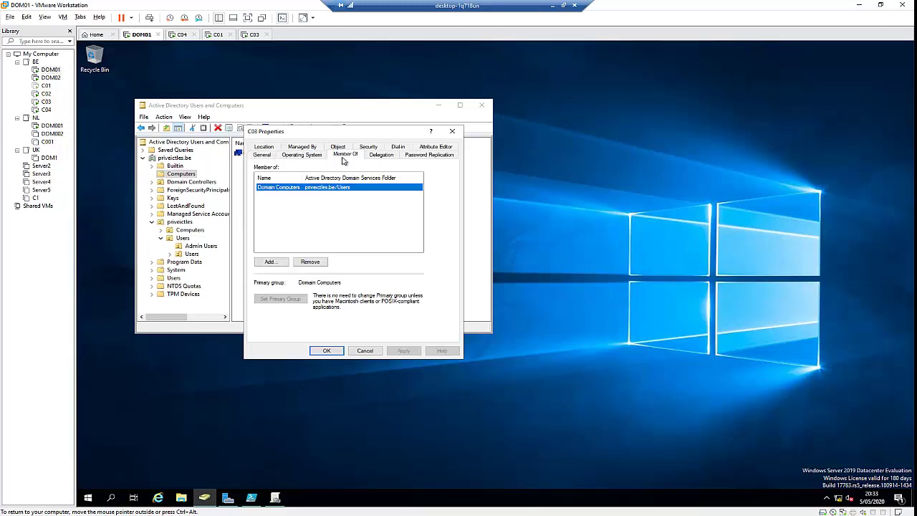
{"action": "left_click", "coordinate": [453, 133]}
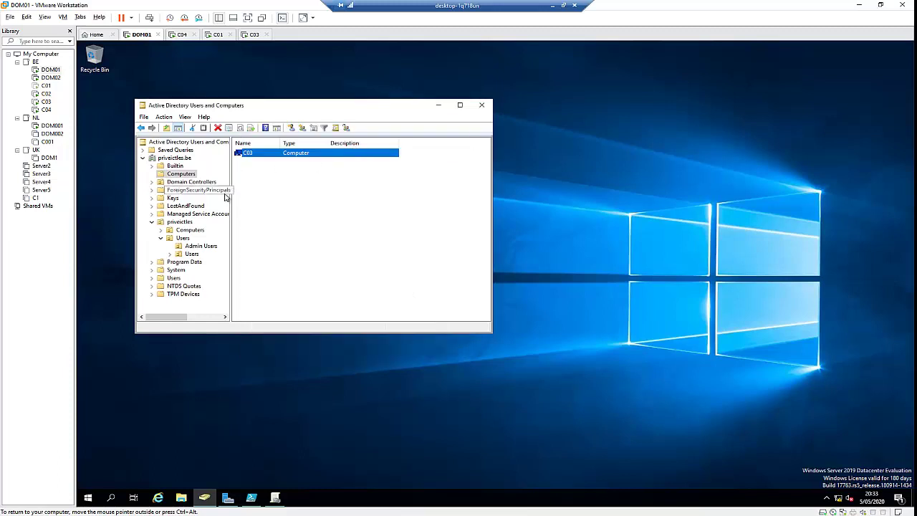
Drag C03 from the Computers container onto the Laptops OU and confirm the move.
{"action": "left_click", "coordinate": [162, 230]}
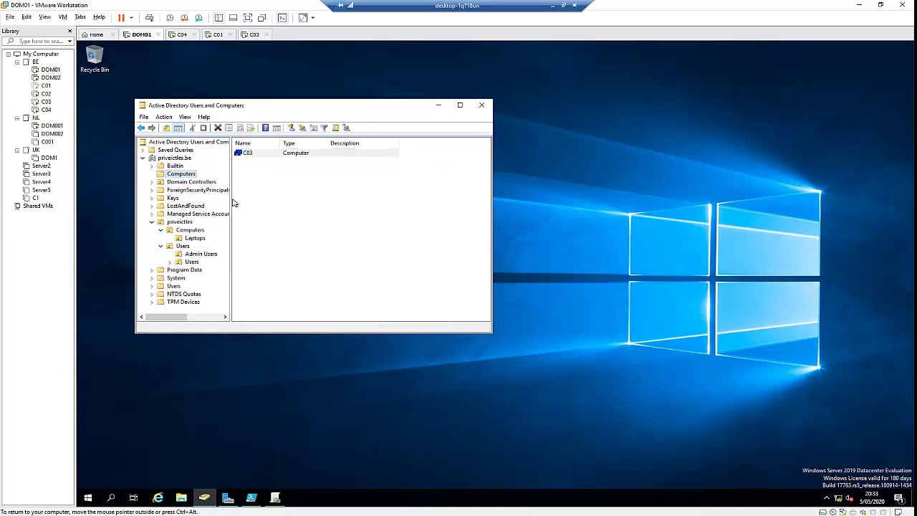
{"action": "left_click", "coordinate": [248, 153]}
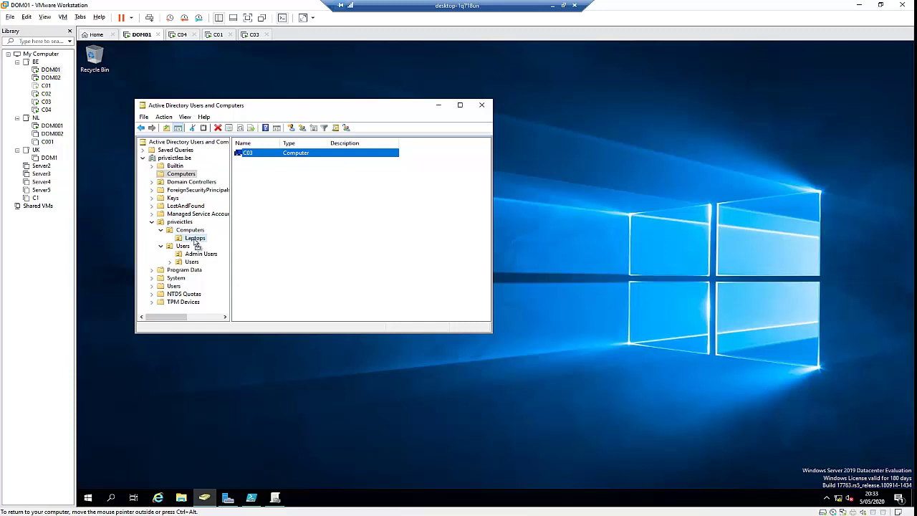
{"action": "left_click_drag", "start_coordinate": [195, 243], "coordinate": [195, 243]}
{"action": "left_click", "coordinate": [288, 249]}
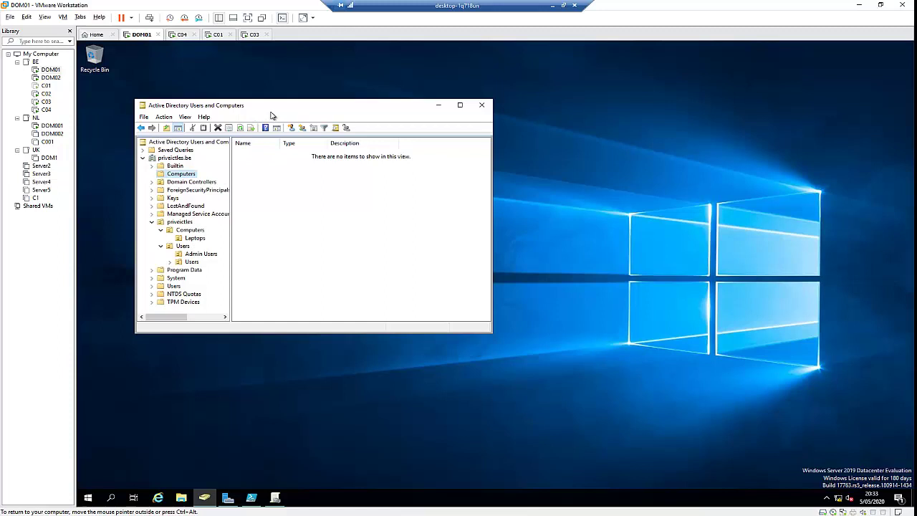
Switch to the C03 tab, focus the guest and dismiss its lock screen.
{"action": "left_click", "coordinate": [252, 35]}
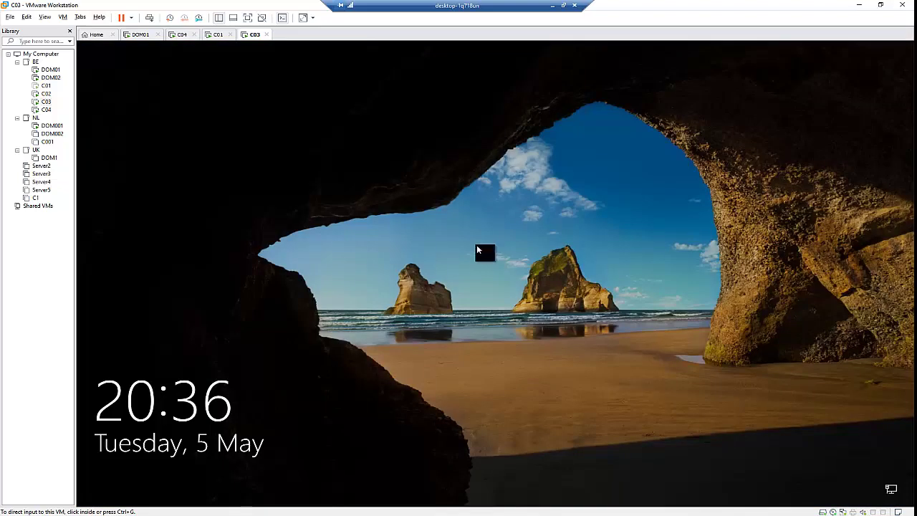
{"action": "left_click", "coordinate": [476, 245]}
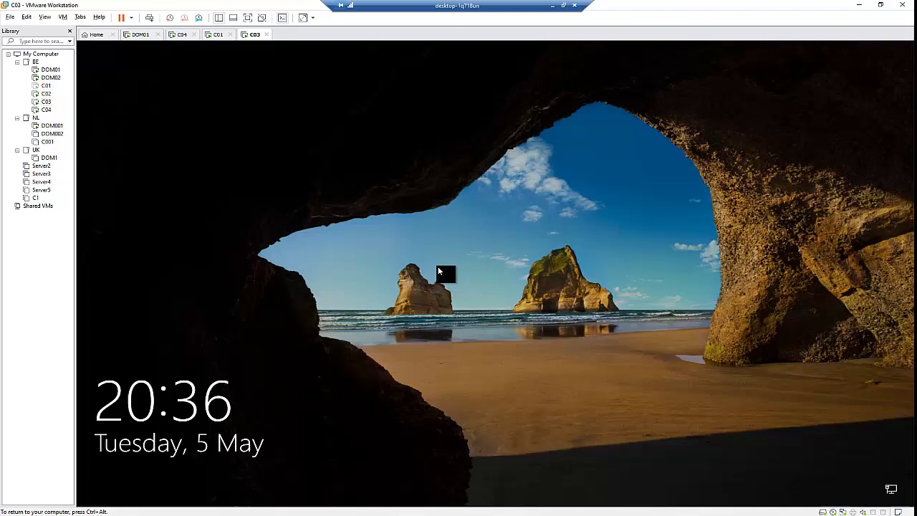
{"action": "left_click", "coordinate": [460, 284]}
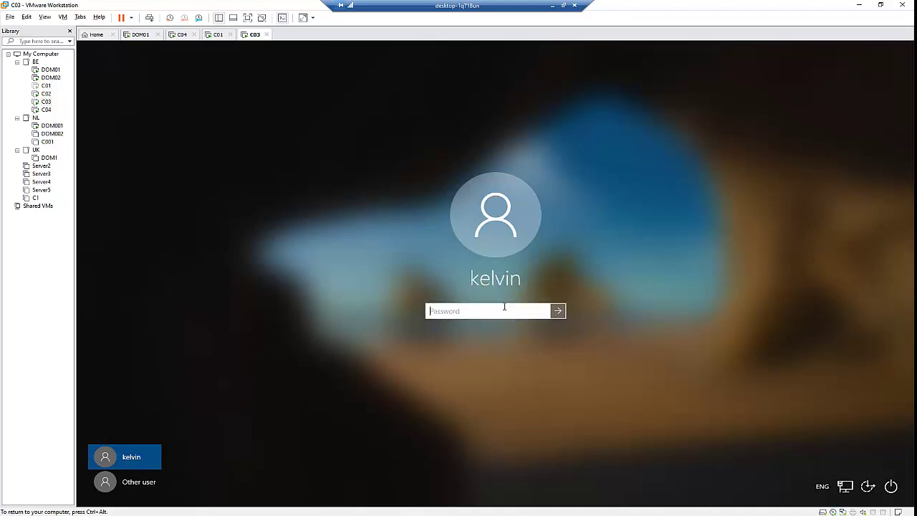
Choose Other user and sign in with the domain user's name and password.
{"action": "left_click", "coordinate": [159, 481]}
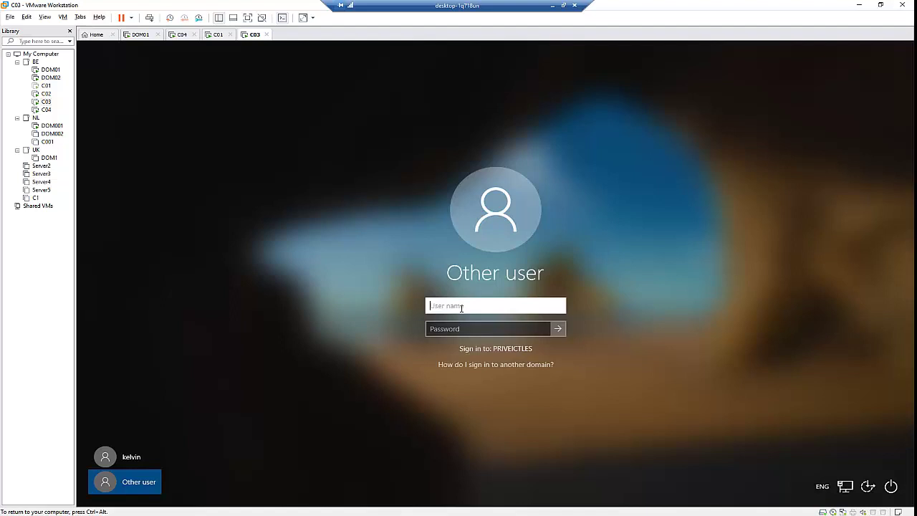
{"action": "key", "text": "Tab"}
{"action": "type", "text": "P"}
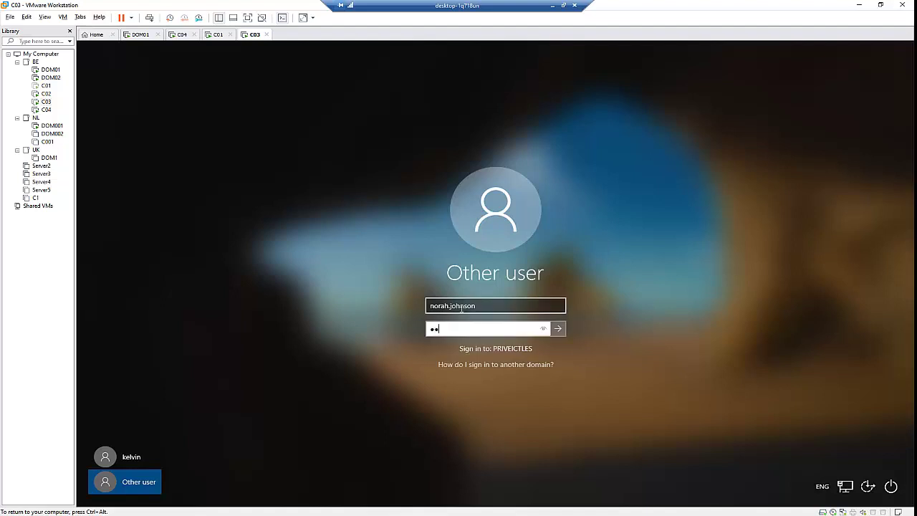
{"action": "type", "text": "1"}
{"action": "key", "text": "Return"}
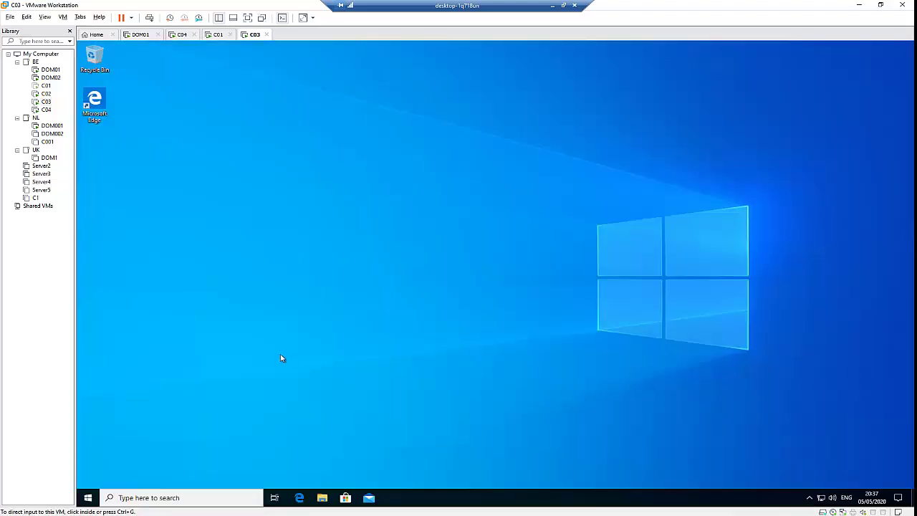
On C03's desktop, open the System About page from Start's right-click menu and maximize it.
{"action": "left_click", "coordinate": [262, 345]}
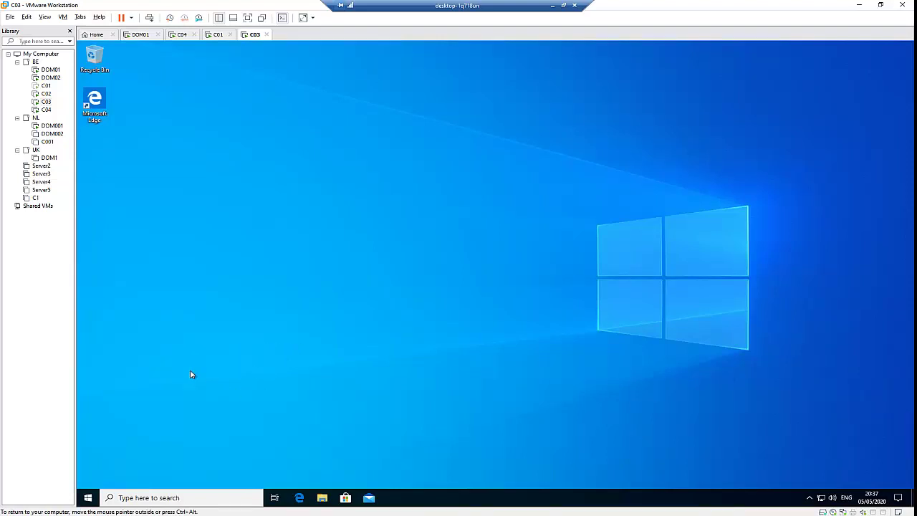
{"action": "right_click", "coordinate": [89, 497]}
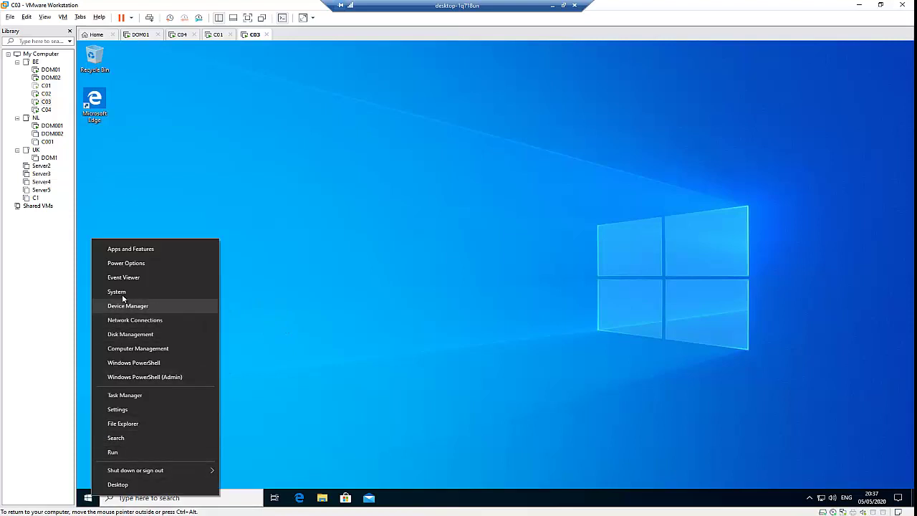
{"action": "left_click", "coordinate": [132, 292]}
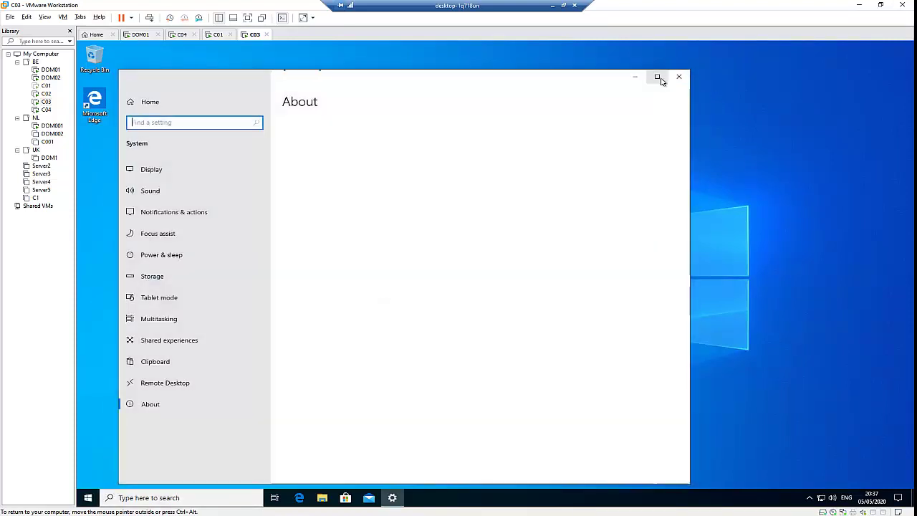
{"action": "left_click", "coordinate": [657, 76]}
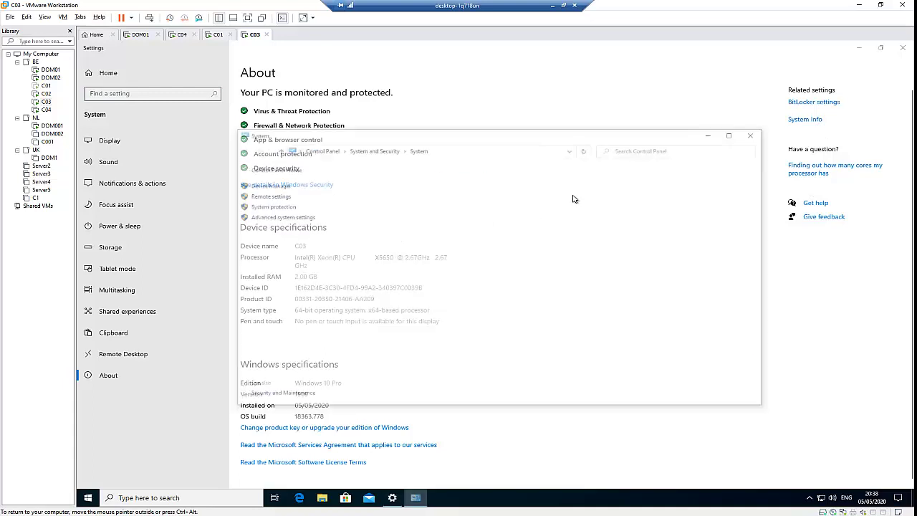
On DOM01, open C03's Operating System properties in the Laptops OU: Windows 10 Pro, 10.0 (18363).
{"action": "left_click", "coordinate": [140, 34]}
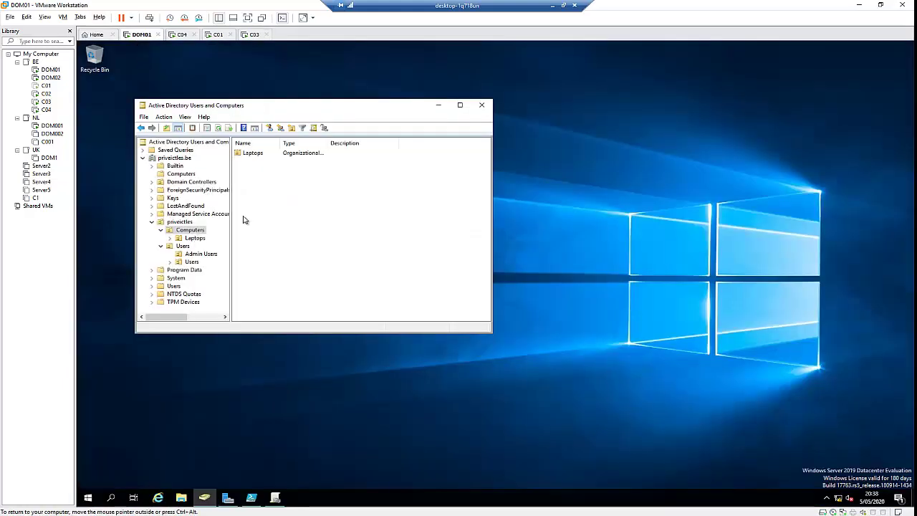
{"action": "left_click", "coordinate": [459, 105]}
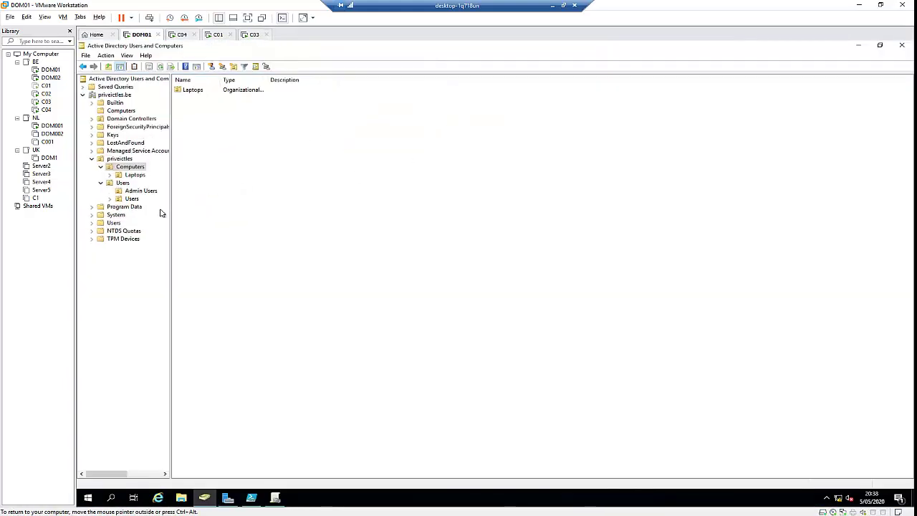
{"action": "left_click", "coordinate": [133, 176]}
{"action": "left_click", "coordinate": [188, 106]}
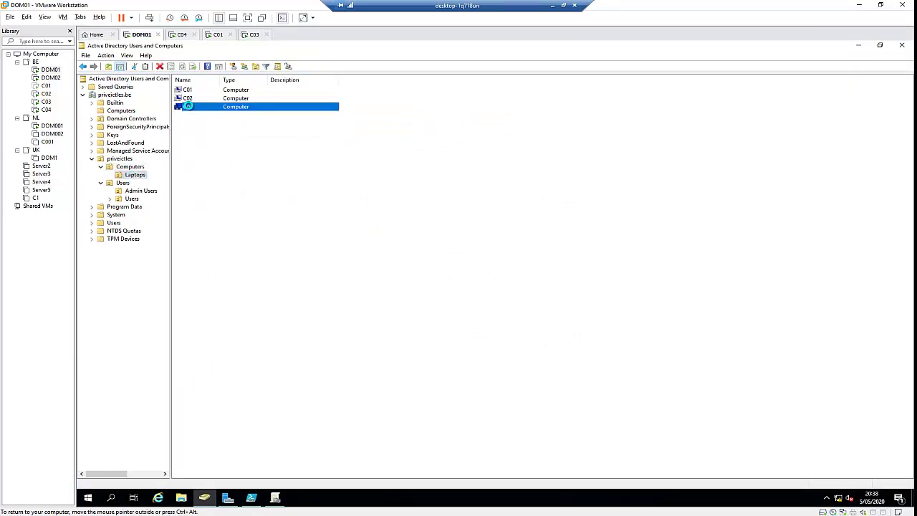
{"action": "double_click", "coordinate": [194, 109]}
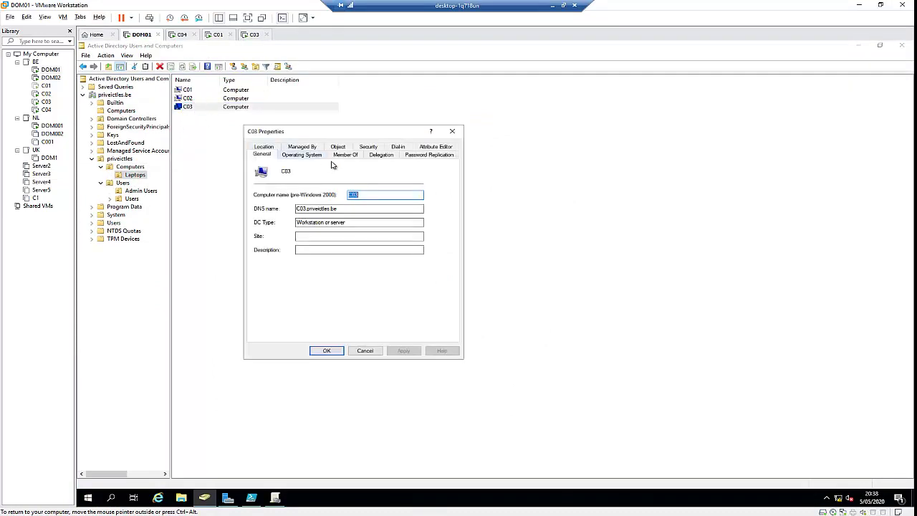
{"action": "left_click", "coordinate": [304, 156]}
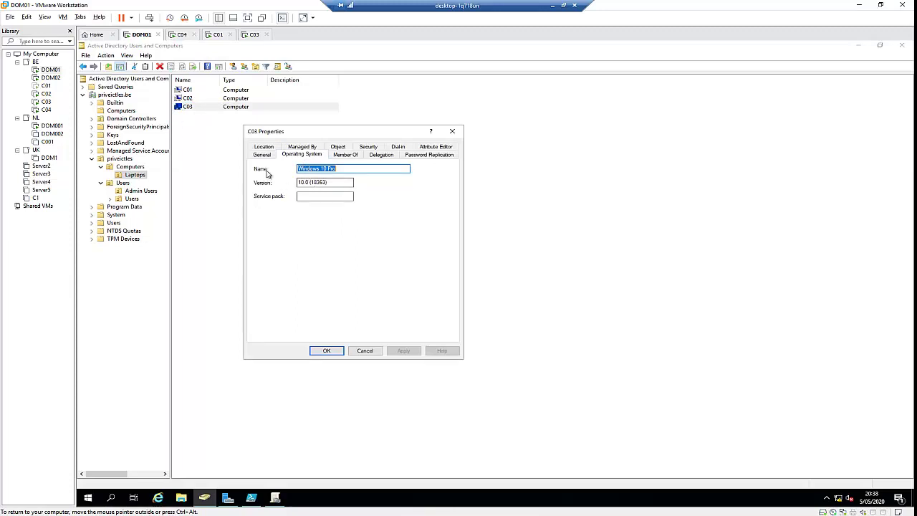